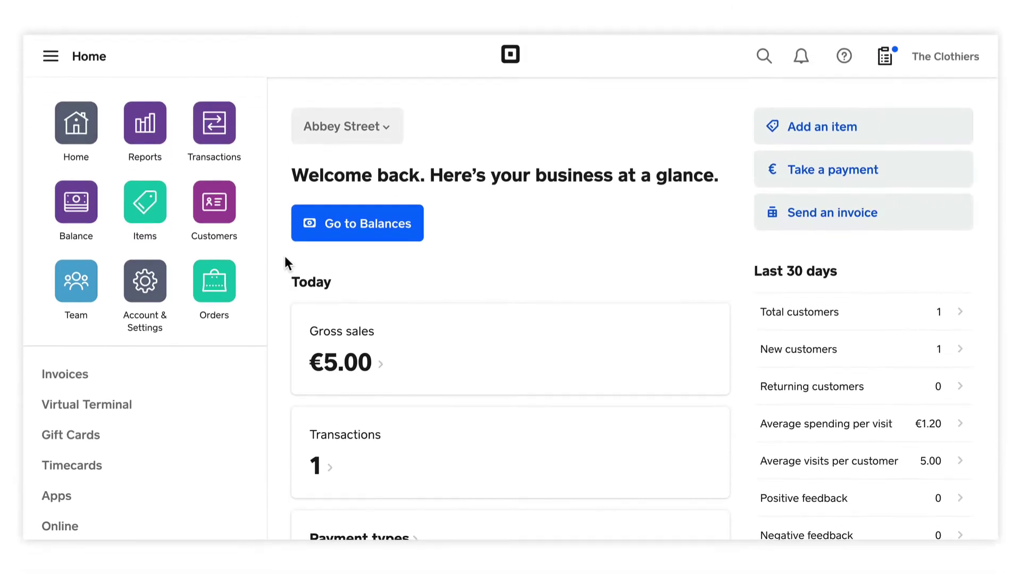
Step: Go to Account & Settings and show the Bank Accounts list
{"action": "left_click", "coordinate": [154, 301]}
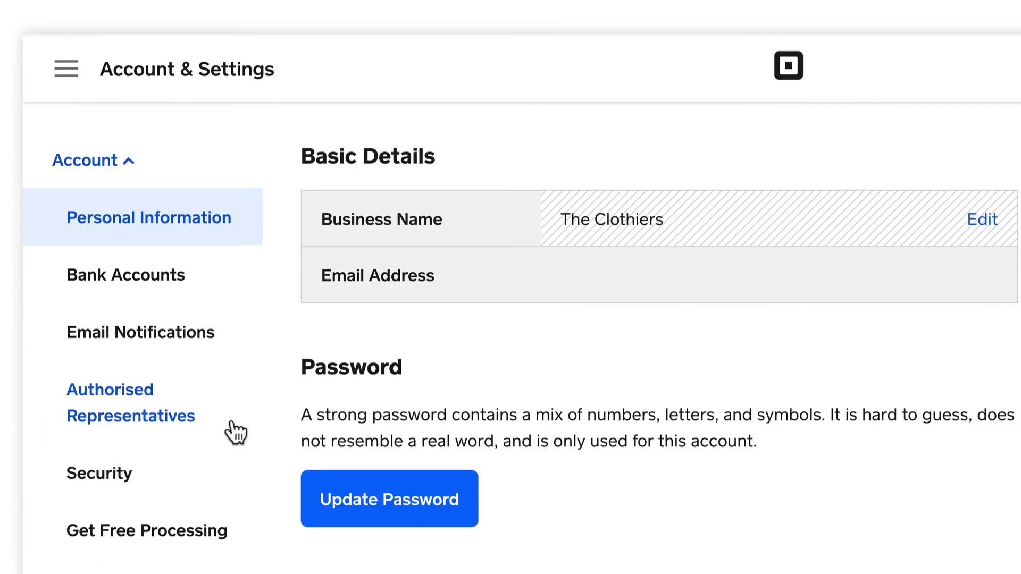
{"action": "left_click", "coordinate": [169, 289]}
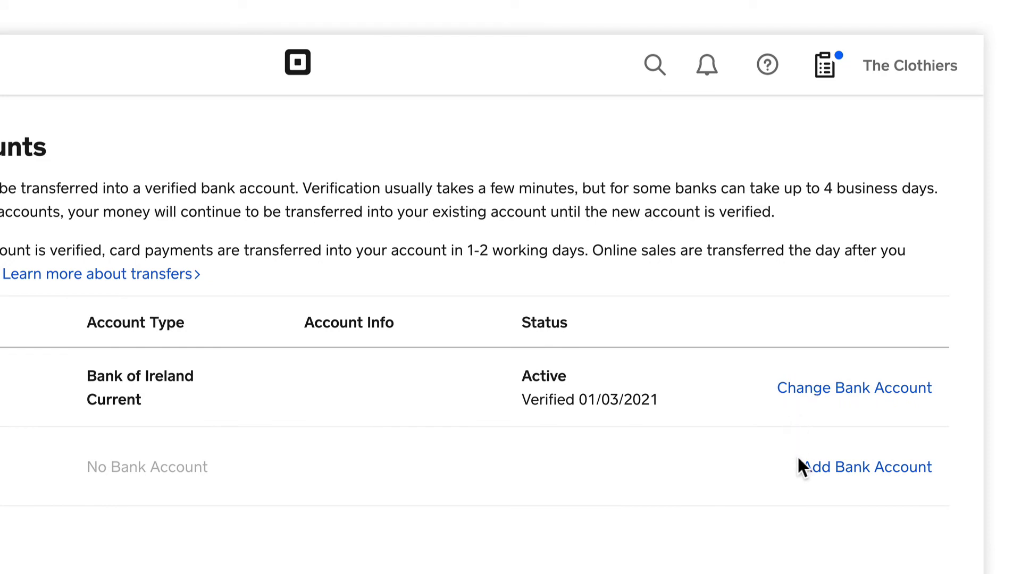
Step: Start a new bank account entry for the Parnell Square location
{"action": "left_click", "coordinate": [866, 468]}
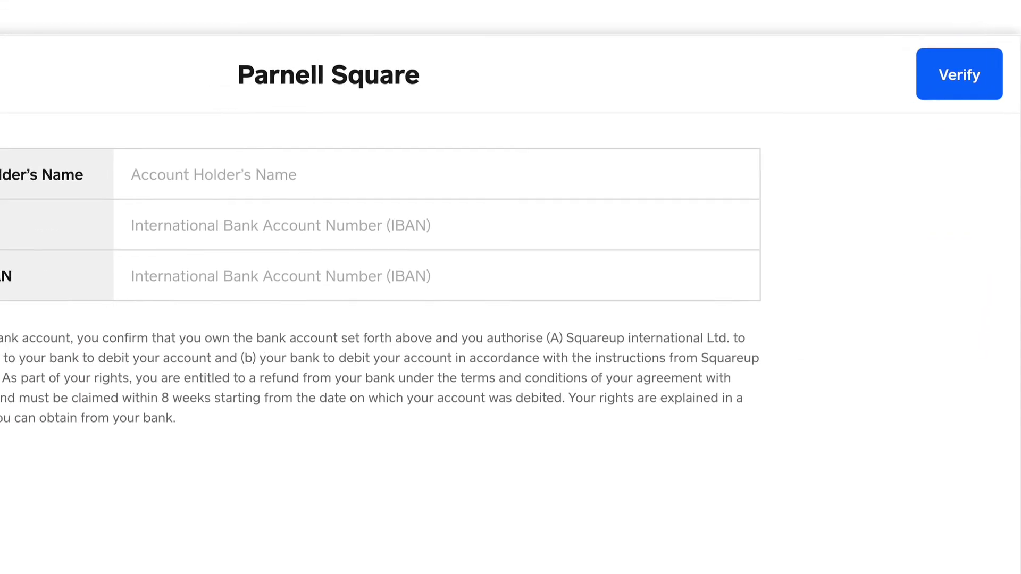